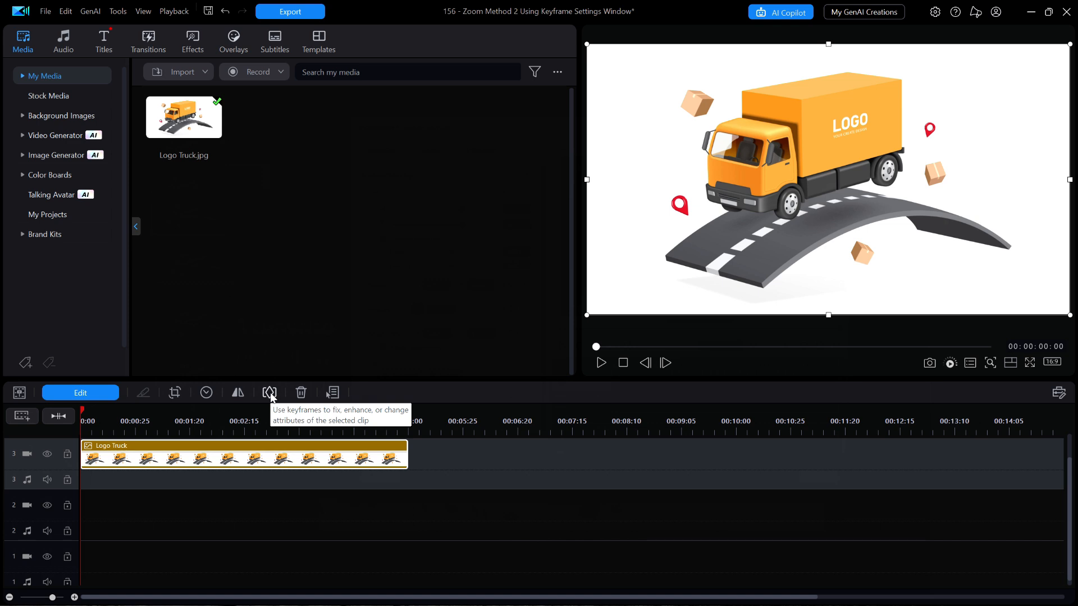
- Open the keyframe settings for the Logo Truck clip and collapse the Color Adjustment, White Balance, HDR Effect and Split Toning groups
click(270, 394)
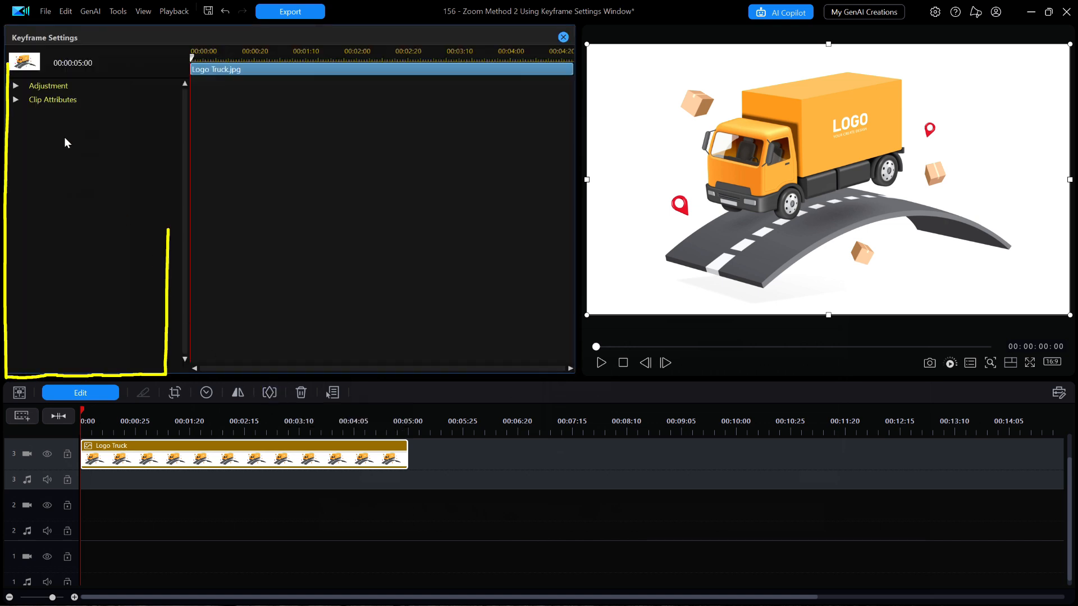
click(15, 87)
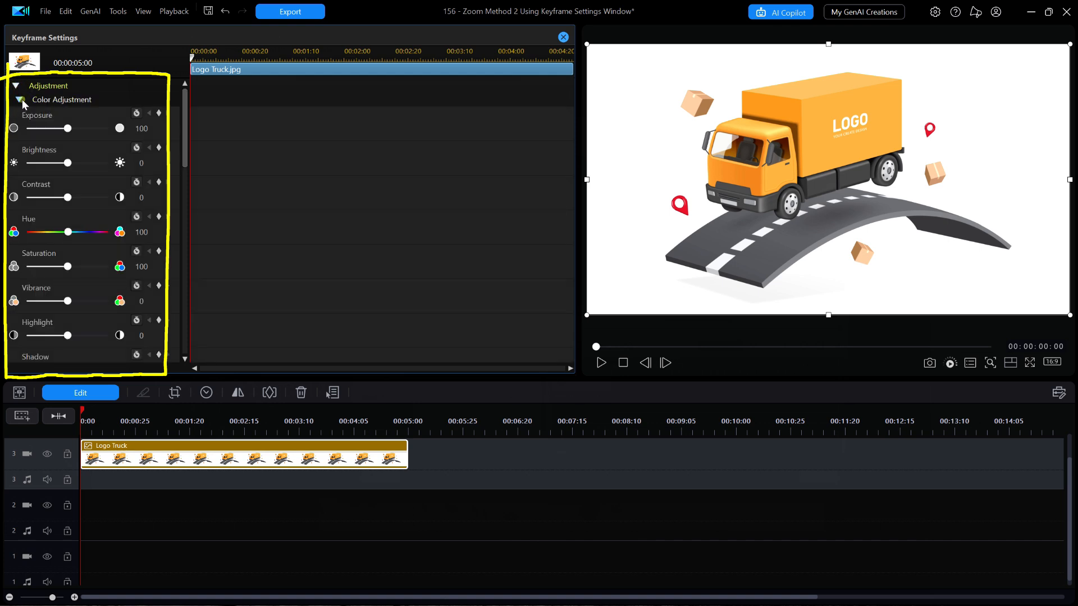
click(22, 99)
click(19, 87)
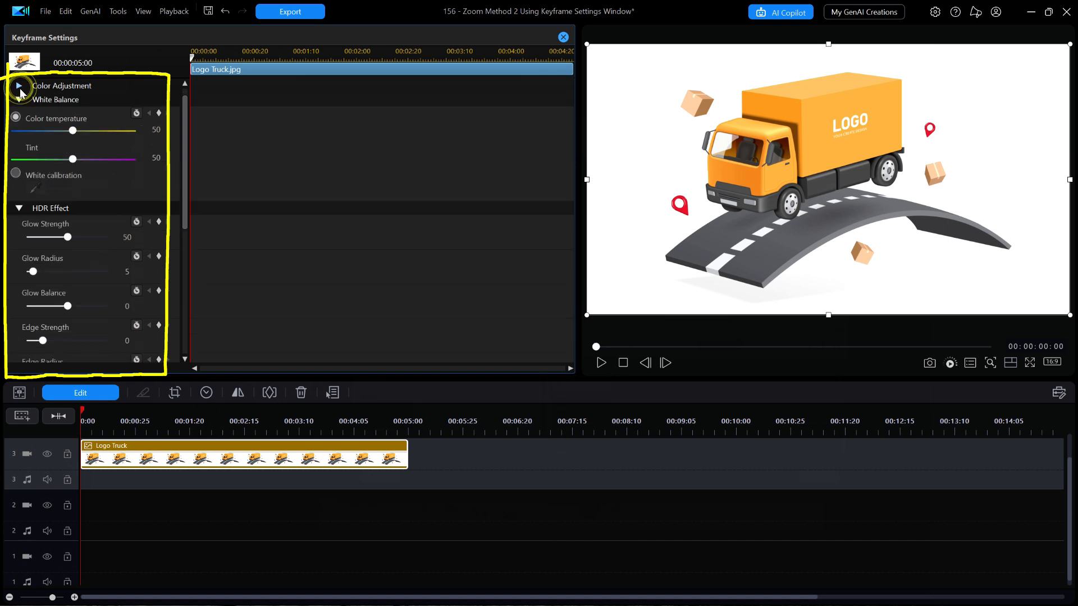
click(18, 99)
click(19, 113)
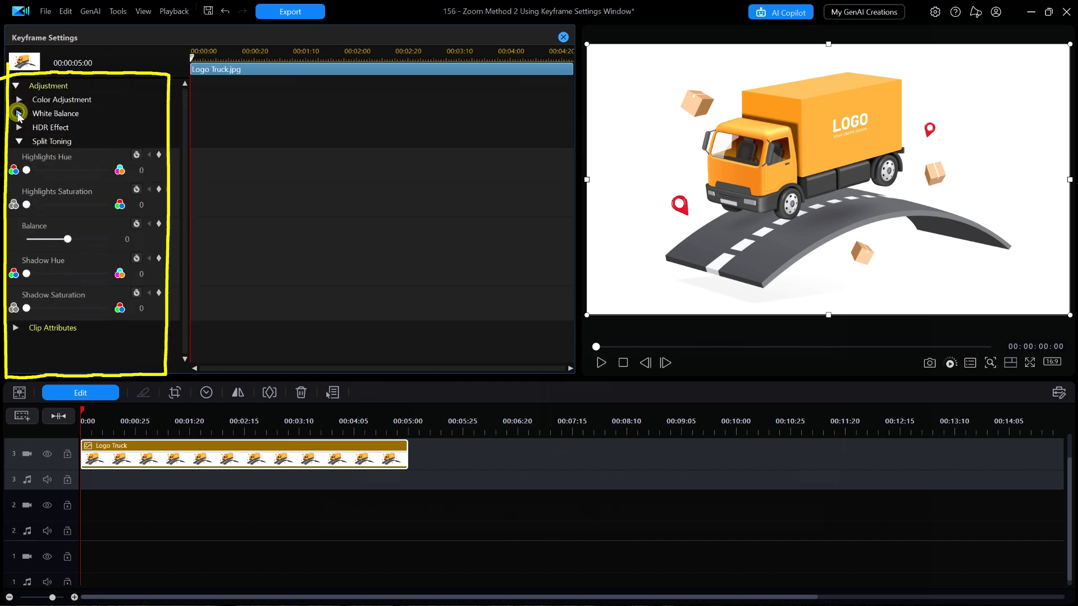
click(18, 141)
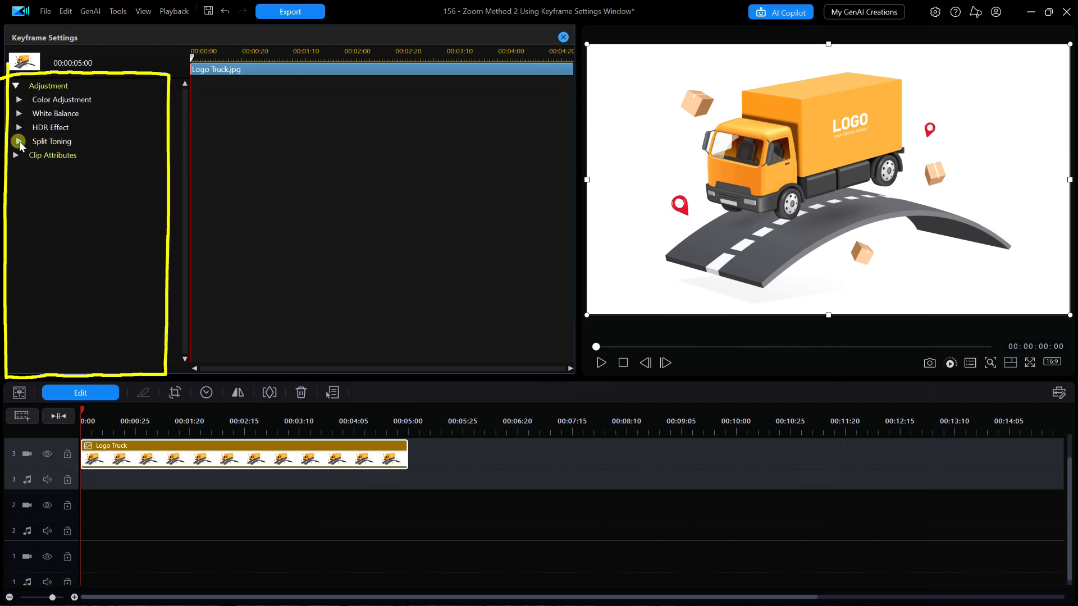
- Collapse the Adjustment group, expand Clip Attributes and add a height and width keyframe at the start of the clip
click(15, 86)
click(15, 85)
click(15, 99)
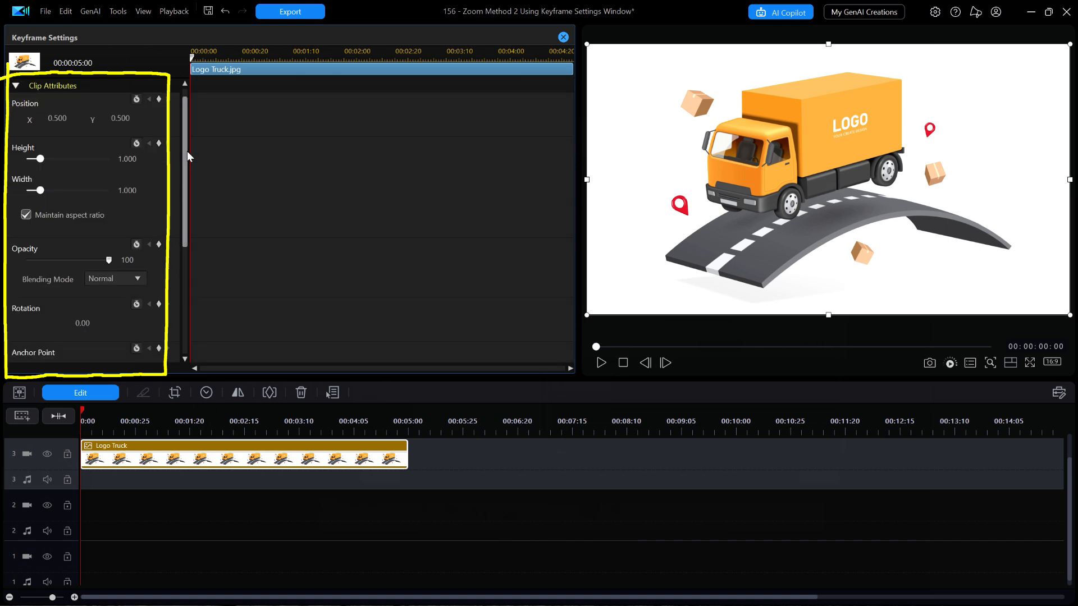
mouse_move(186, 153)
mouse_down()
mouse_move(187, 242)
mouse_move(184, 132)
mouse_up()
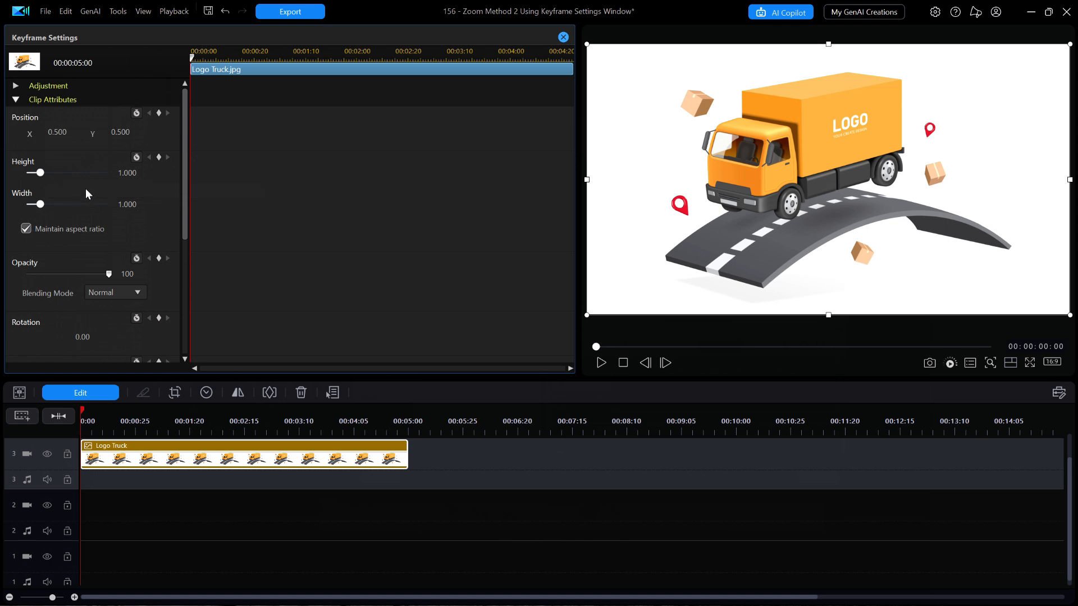
click(624, 364)
click(159, 159)
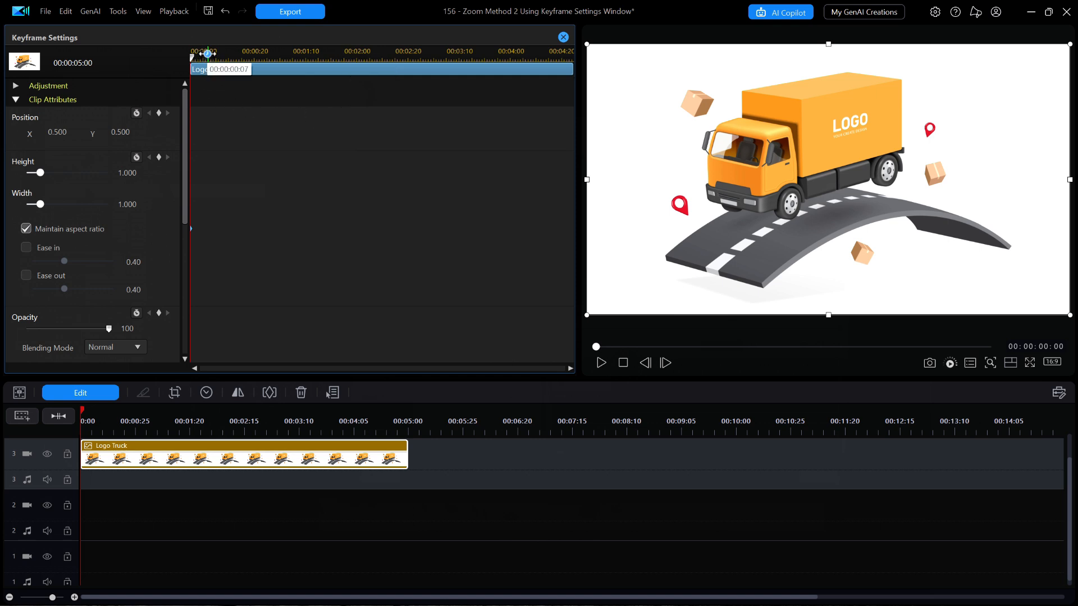
- Set the clip's height to 4.0 at 00:00:02:00, with aspect ratio maintained, to create the zoomed-in keyframe
drag(208, 53, 317, 55)
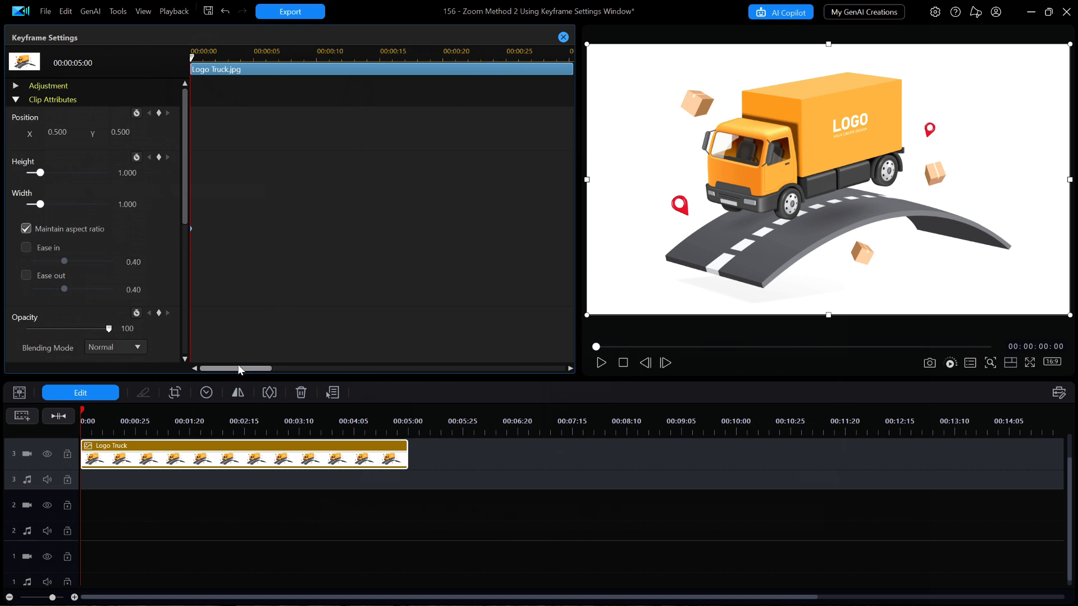
drag(239, 368, 346, 381)
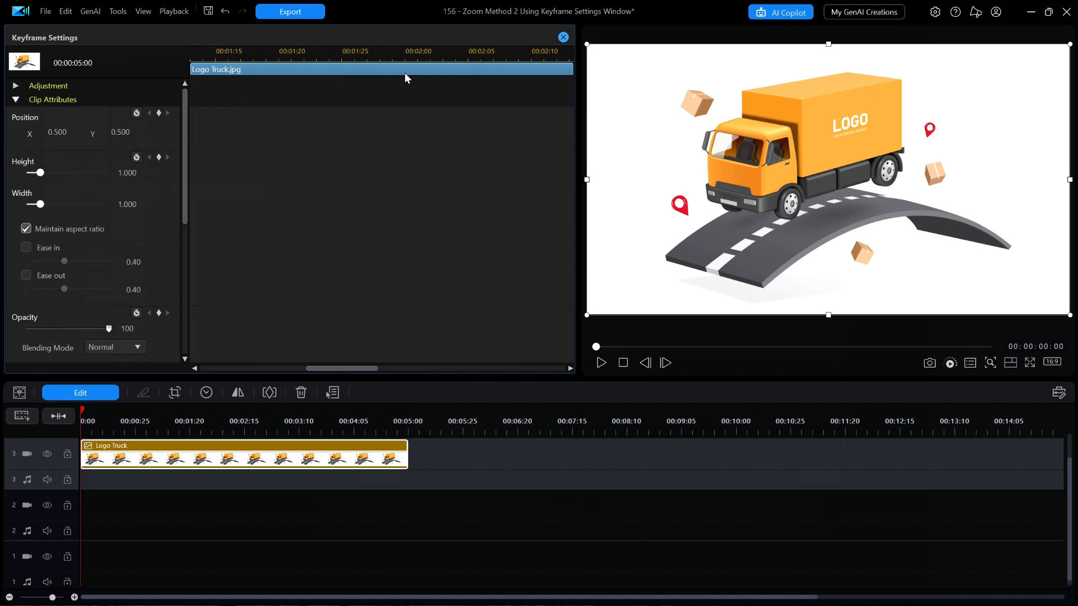
click(405, 58)
click(406, 51)
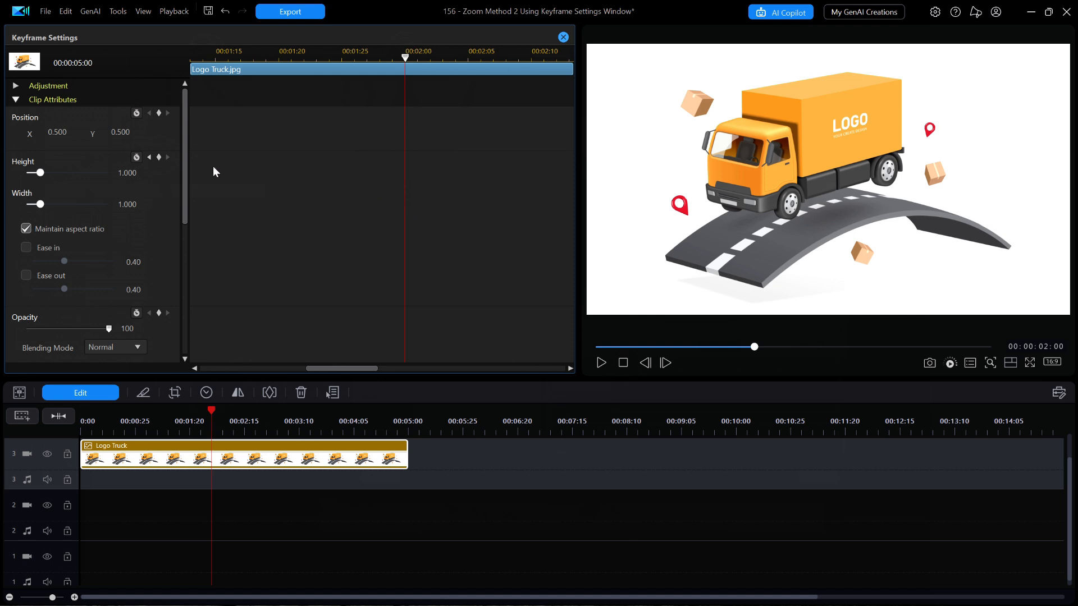
click(127, 173)
text(4.0)
key(Return)
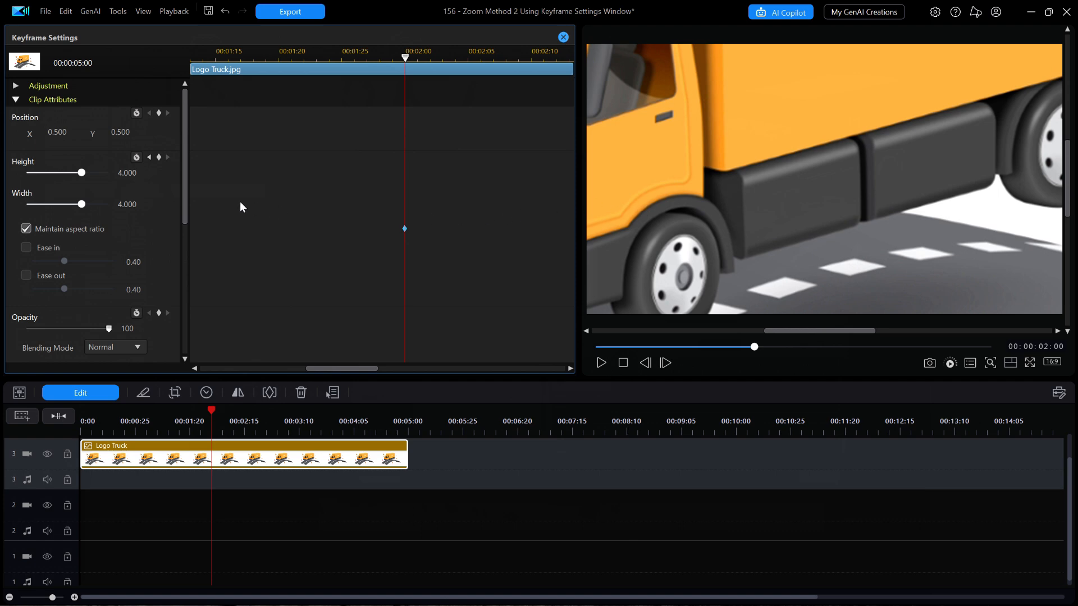
- Examine the Anchor Point attributes, switching the anchor point display off and on again
drag(185, 203, 184, 305)
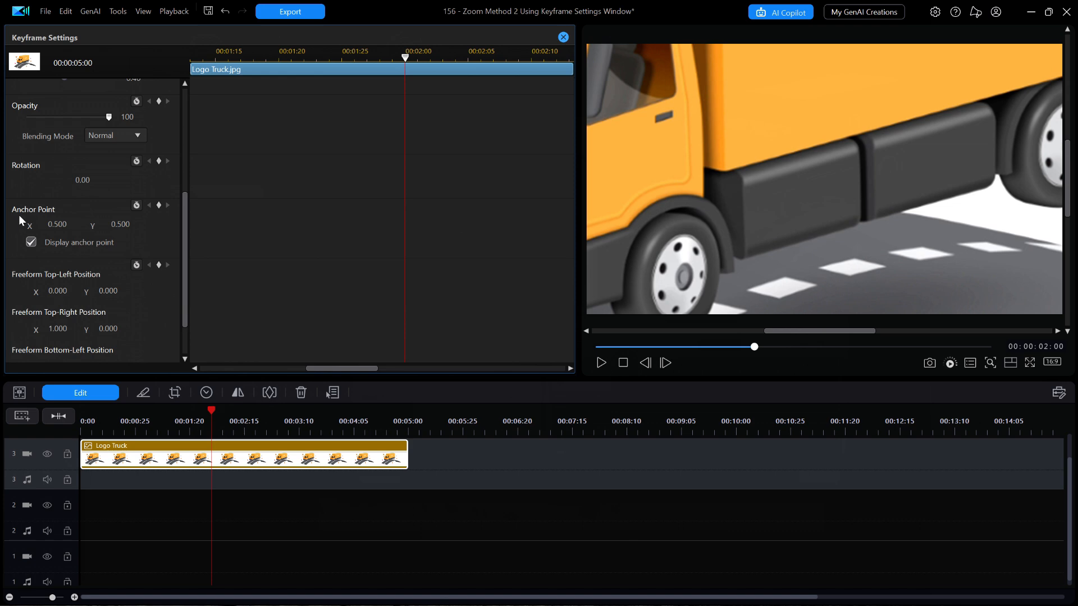
click(30, 243)
click(31, 243)
drag(183, 250, 189, 133)
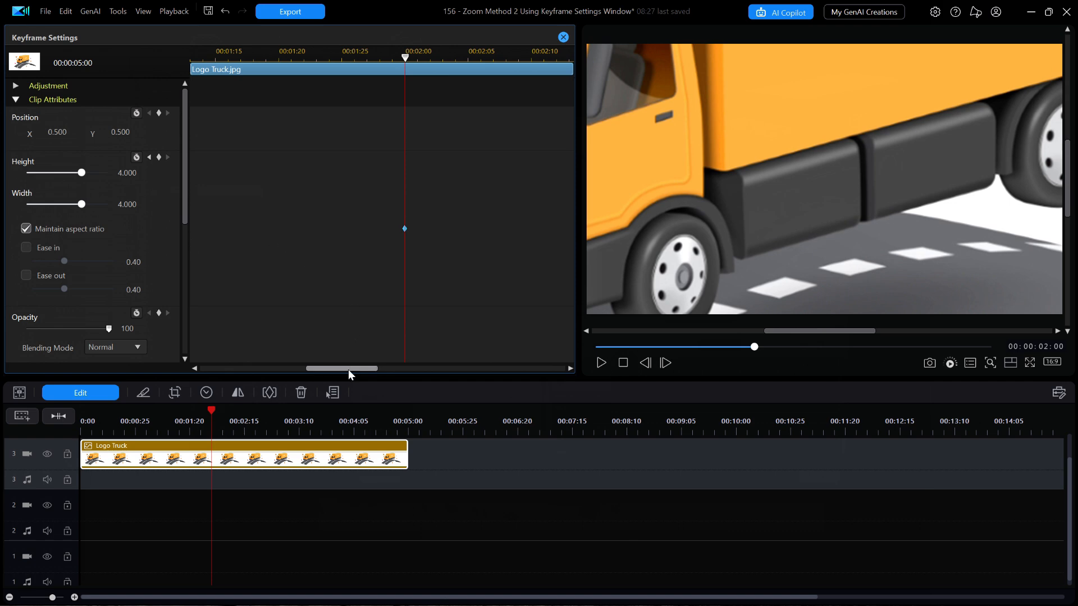
- Add a height and width keyframe at 00:00:04:00 that holds the zoomed-in size
drag(351, 369, 507, 369)
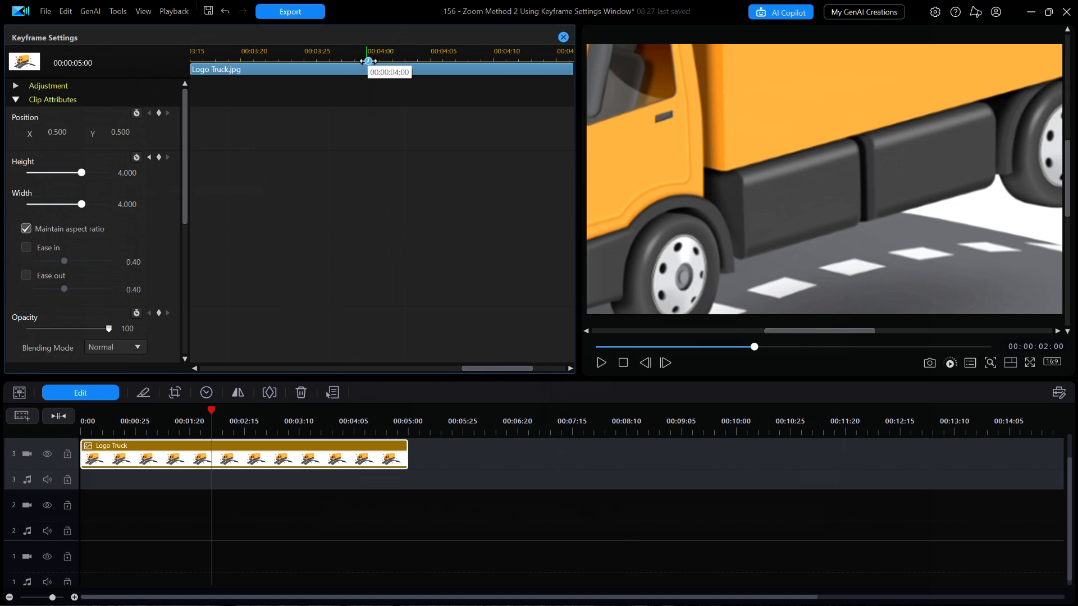
click(369, 61)
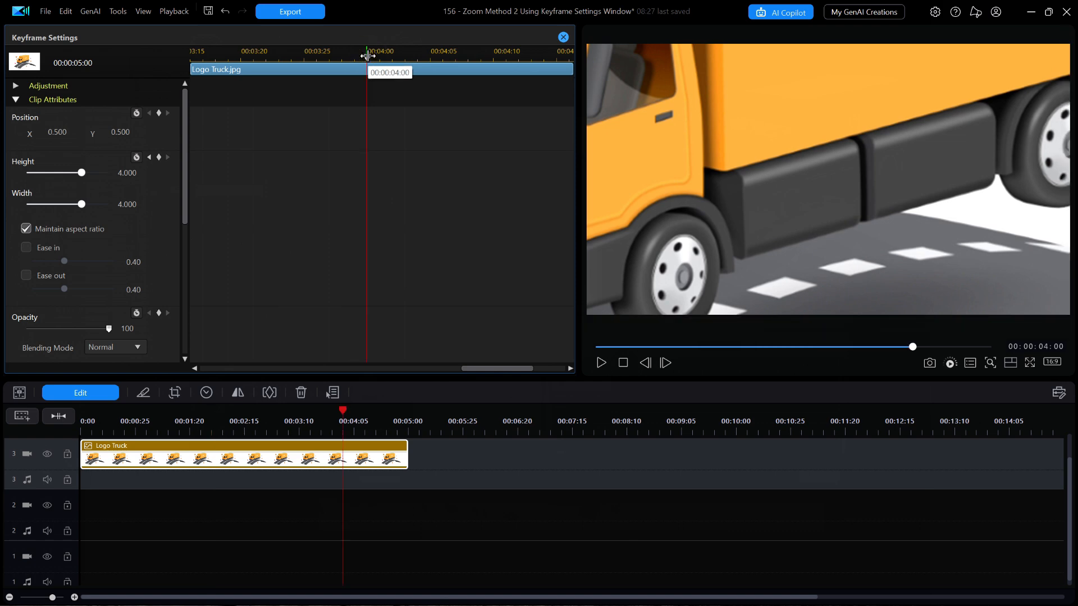
right_click(368, 168)
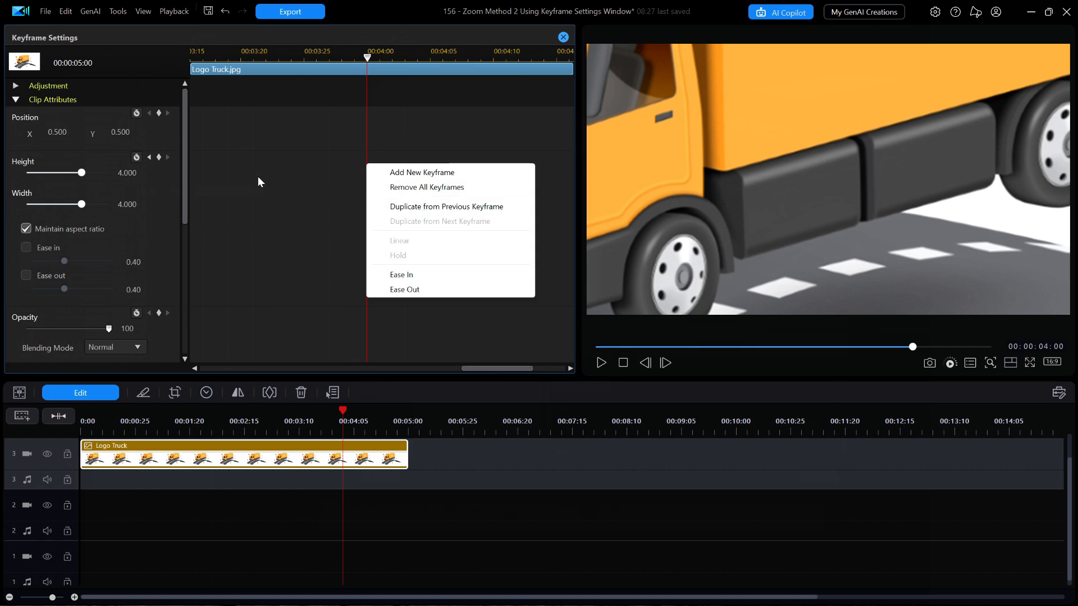
click(159, 159)
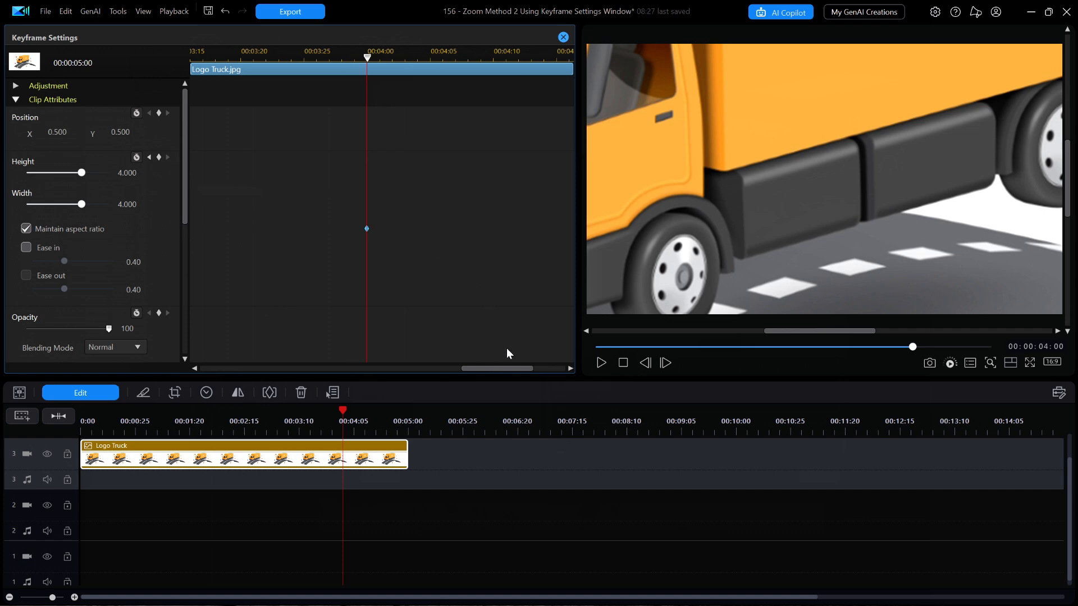
- Set the clip's width to 1 at the end of the clip to zoom back out
drag(510, 369, 564, 369)
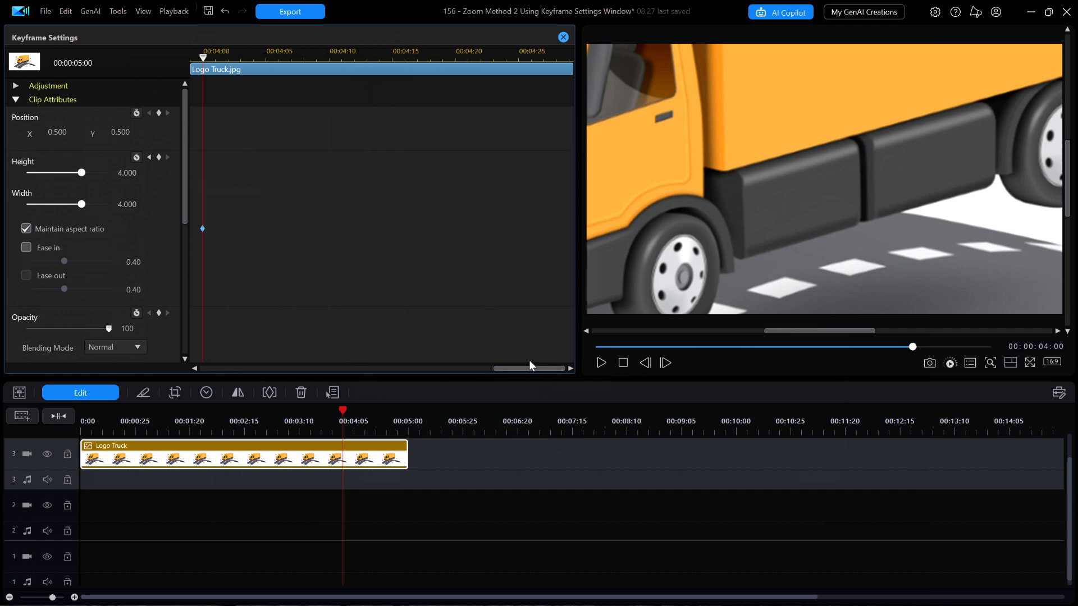
key(End)
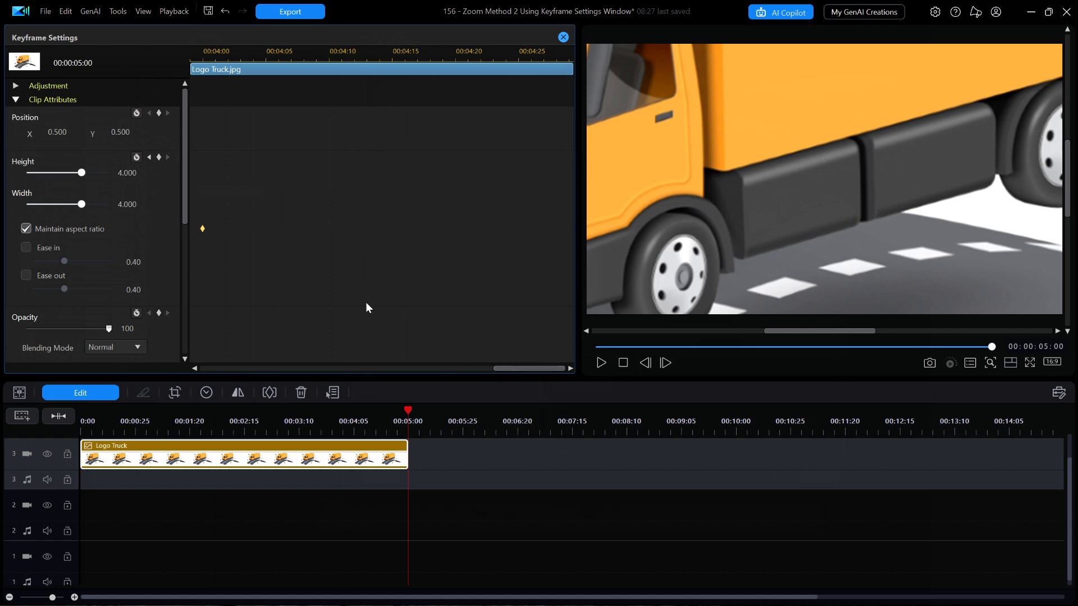
click(127, 205)
text(1)
key(Return)
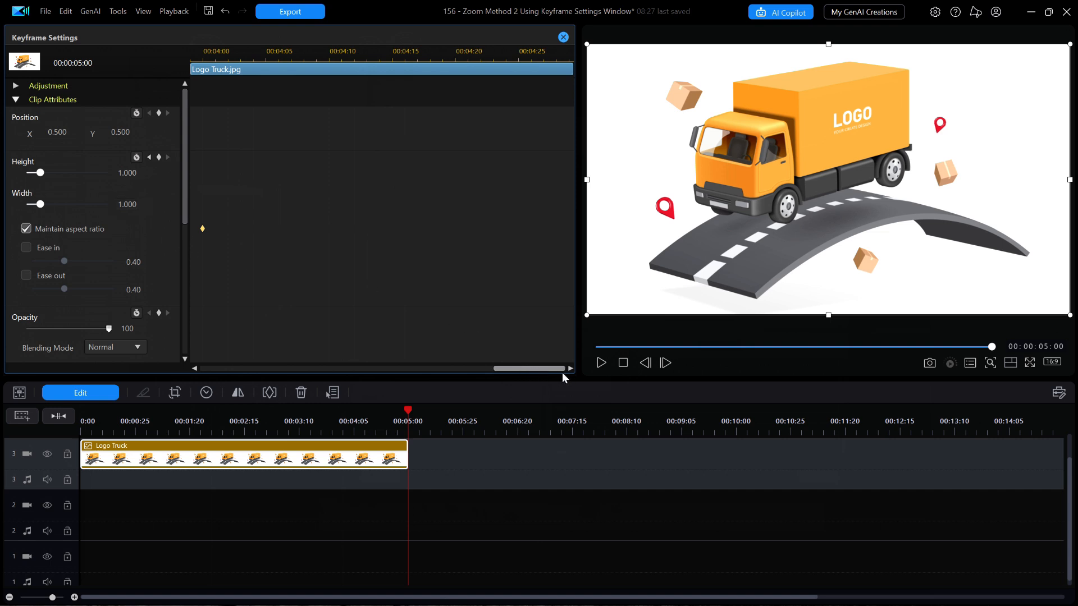
- Play the clip from the start to preview the zoom animation
click(623, 363)
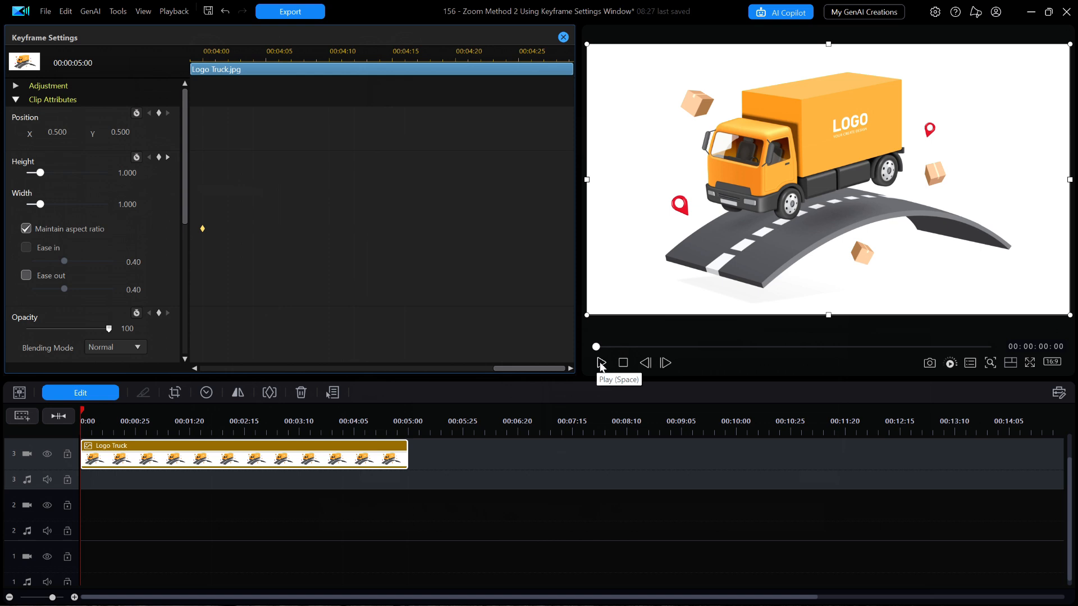
click(601, 364)
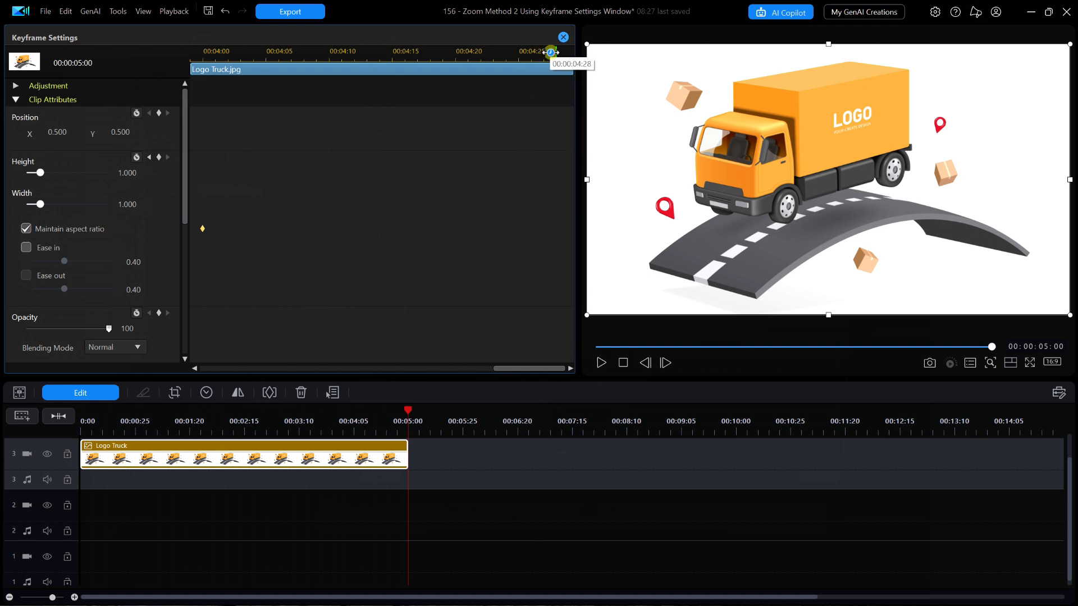
- Move the second height and width keyframe earlier to 00:00:01:00 to speed up the zoom-in
drag(551, 52, 206, 52)
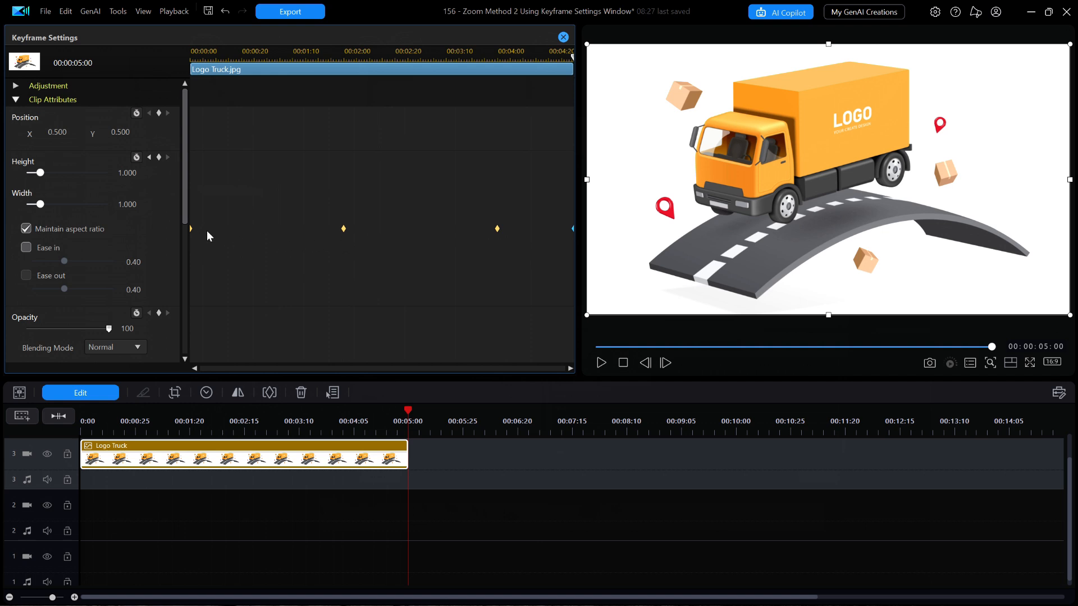
click(344, 229)
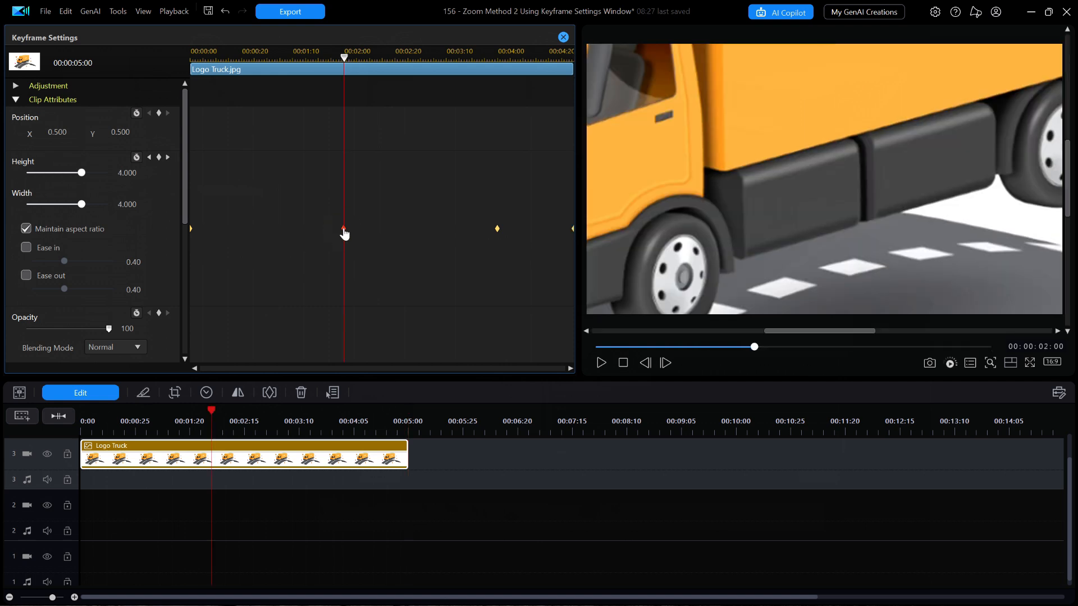
drag(345, 232, 270, 240)
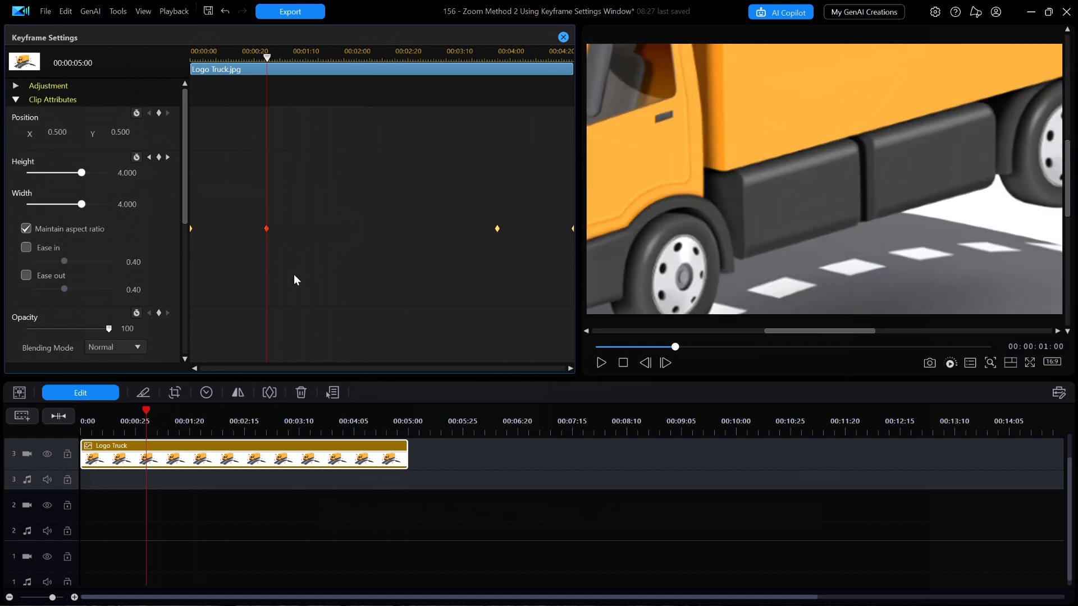
- Preview the retimed zoom from the start of the clip and return the playhead to the beginning
click(625, 365)
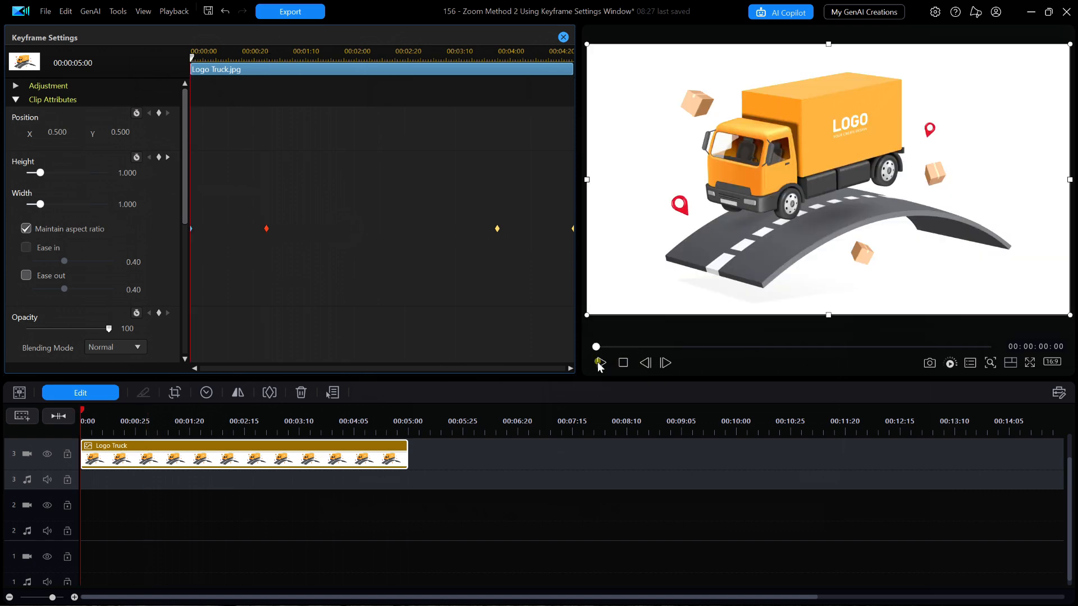
click(600, 363)
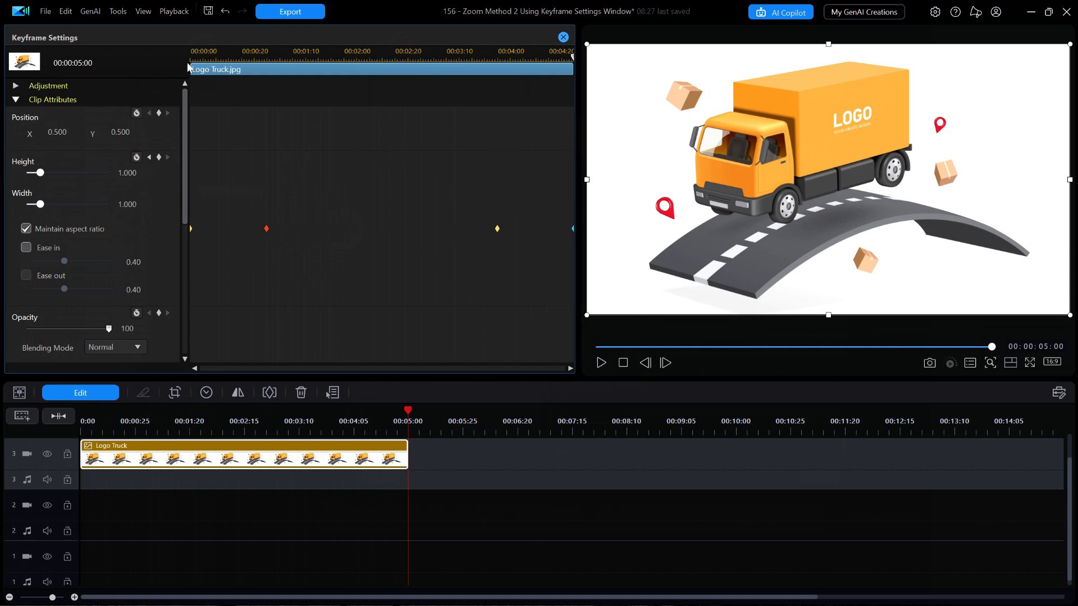
drag(209, 53, 346, 58)
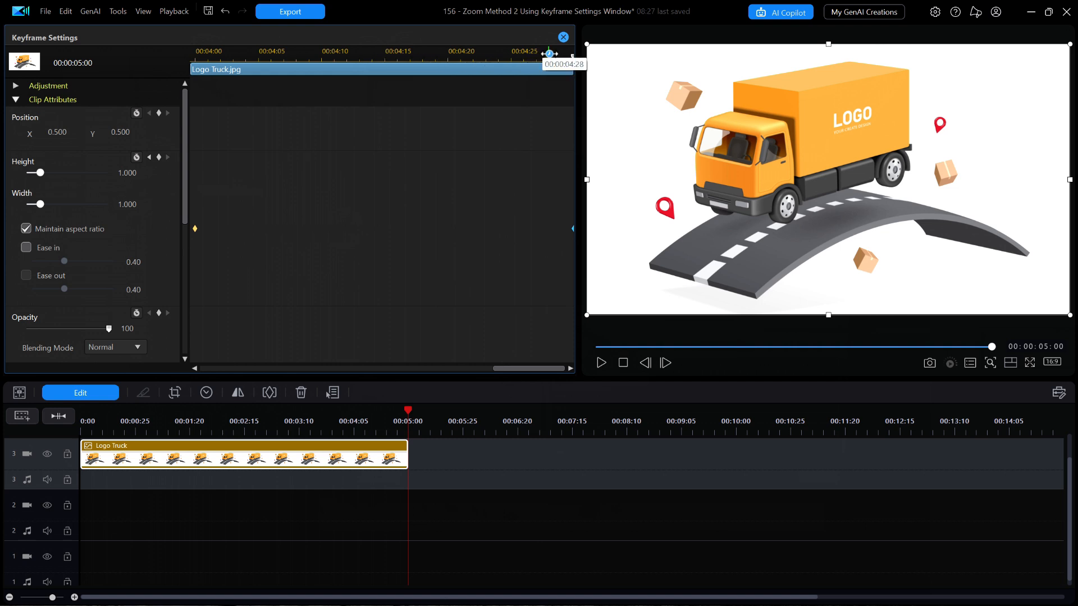
drag(549, 53, 228, 53)
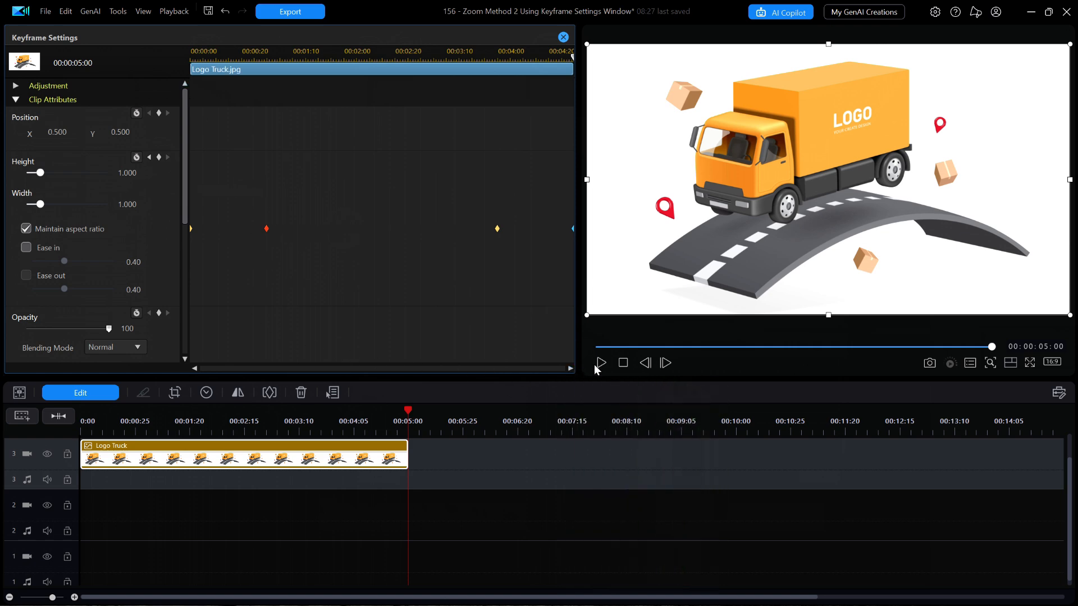
click(623, 364)
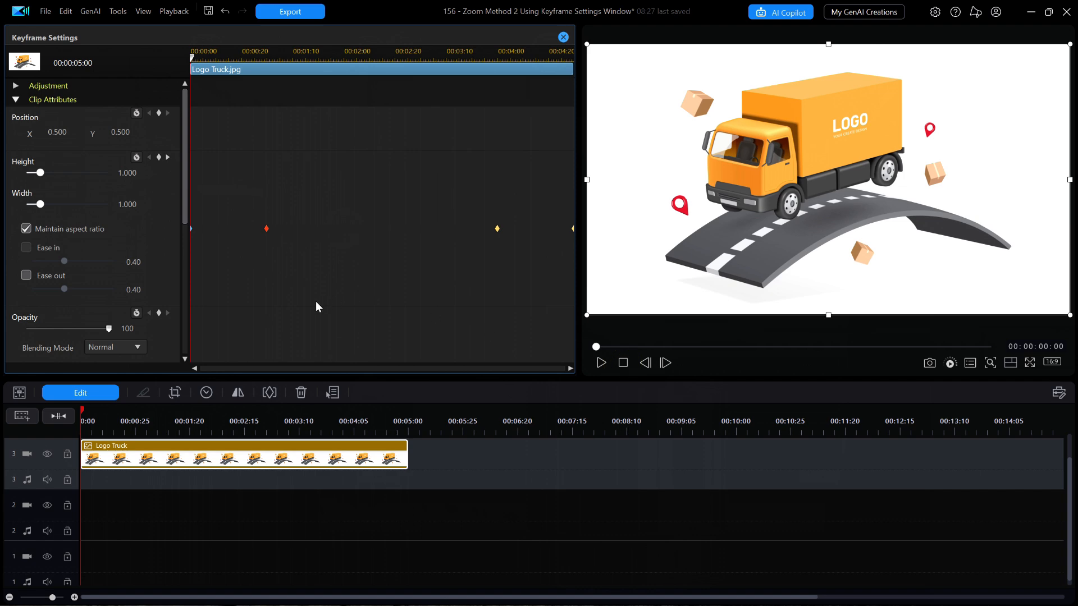